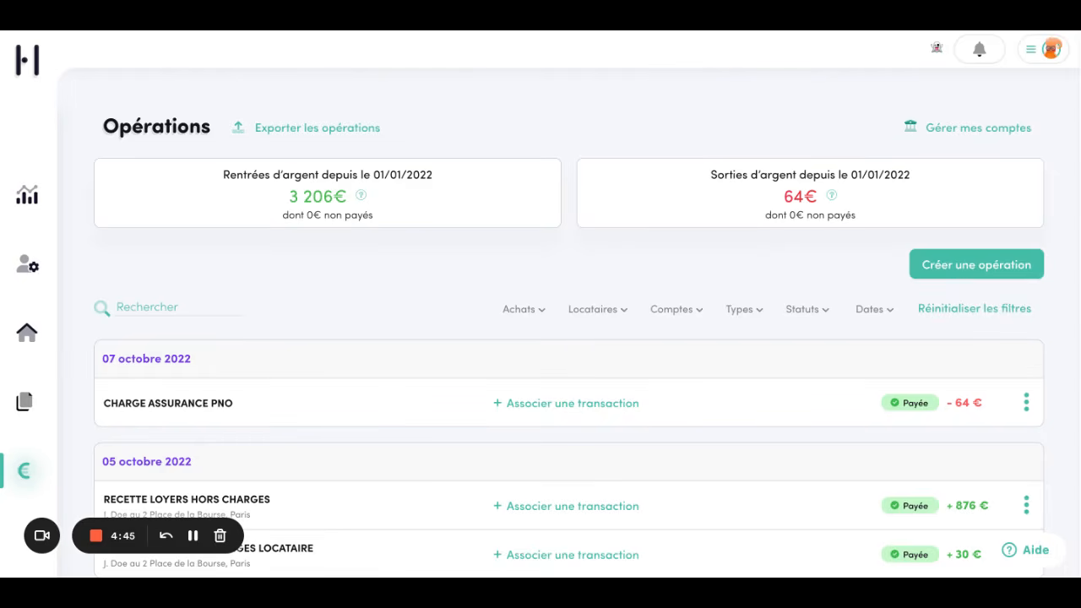
From Gérer mes comptes, launch 'Automatiser la saisie' to start the Budget Insight bank connection
scroll(587, 274, "down", 2)
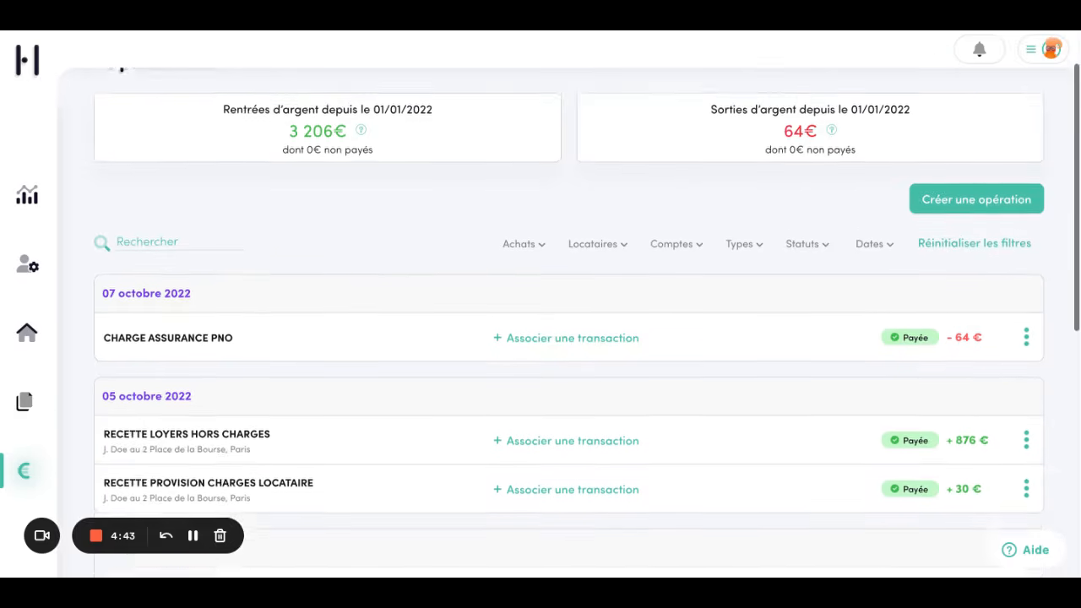
scroll(588, 273, "up", 2)
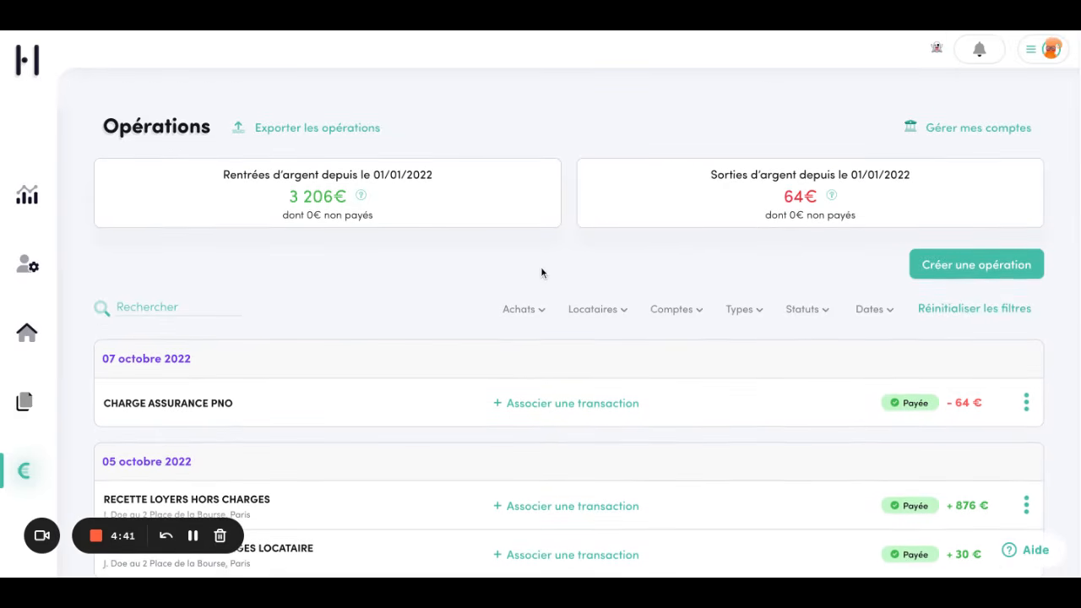
left_click(942, 132)
scroll(317, 440, "down", 1)
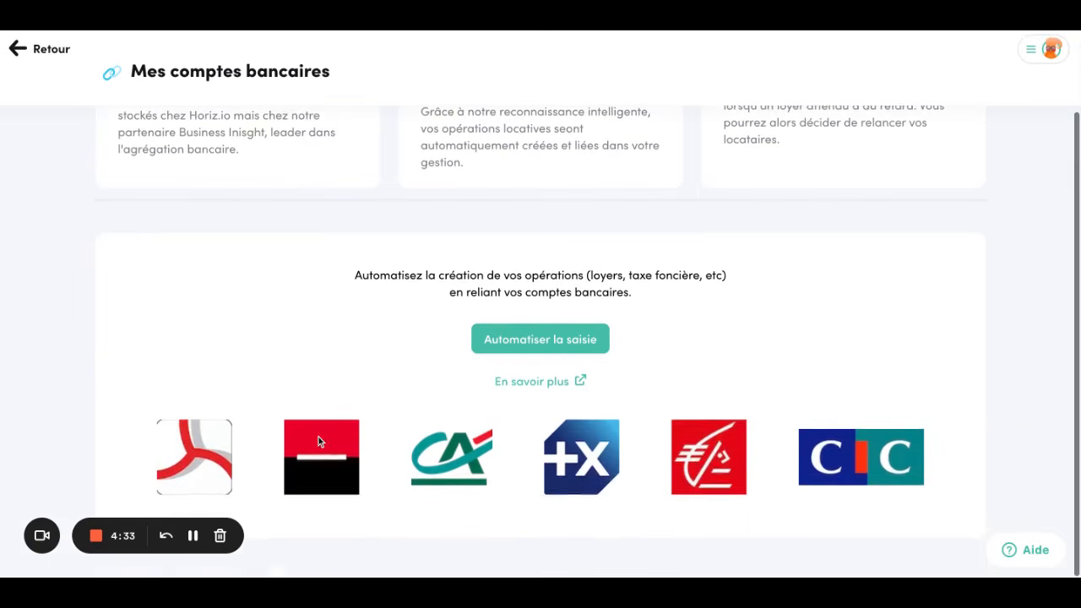
left_click(528, 342)
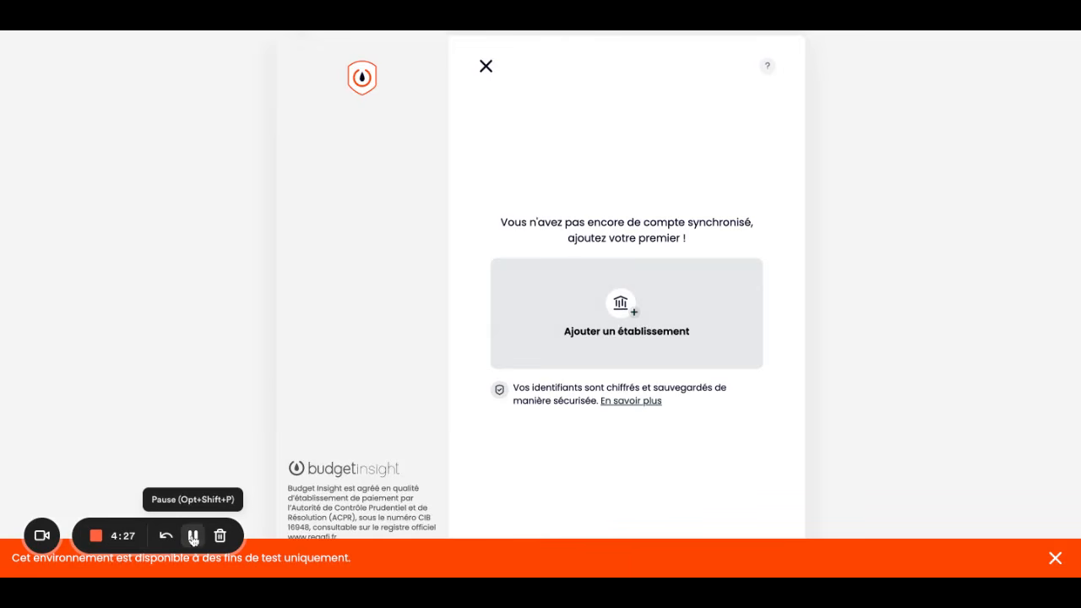
Add a banking institution by searching 'conn' and choosing Connecteur de test > Particuliers
left_click(648, 338)
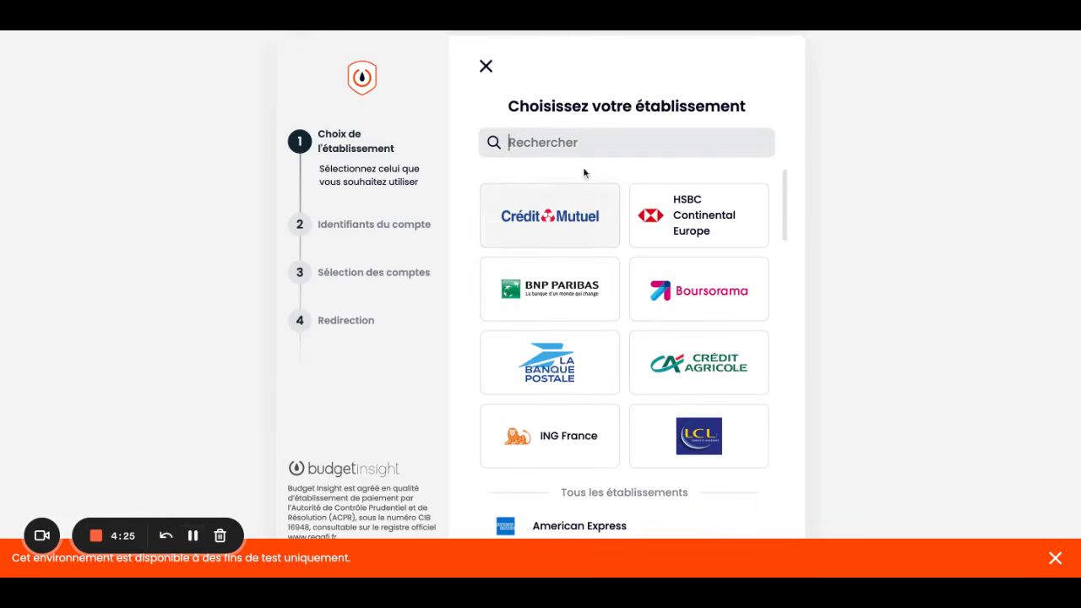
left_click(583, 145)
type("conn")
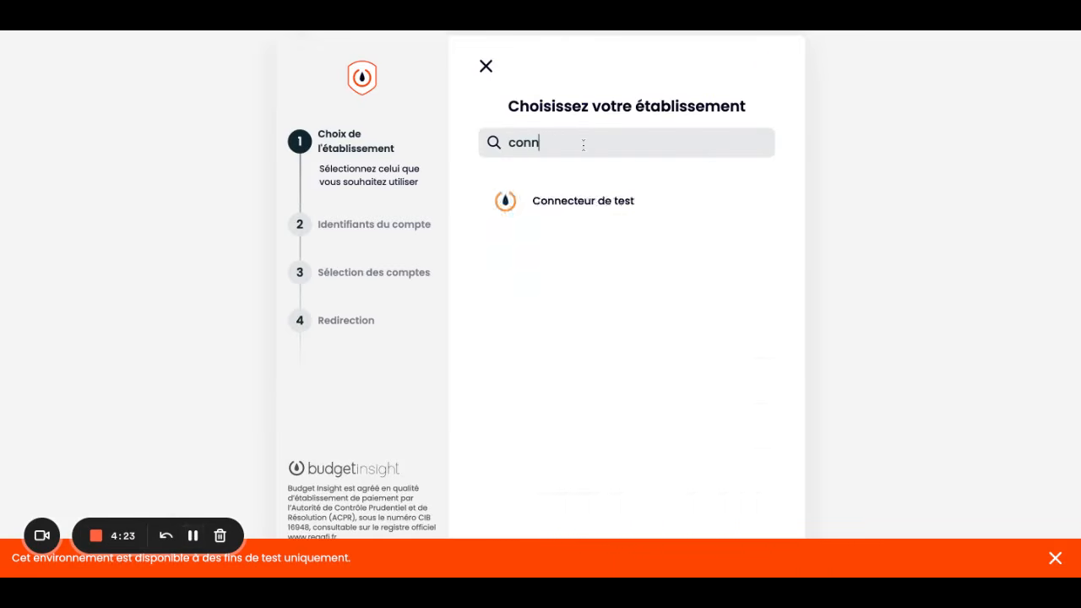
left_click(624, 215)
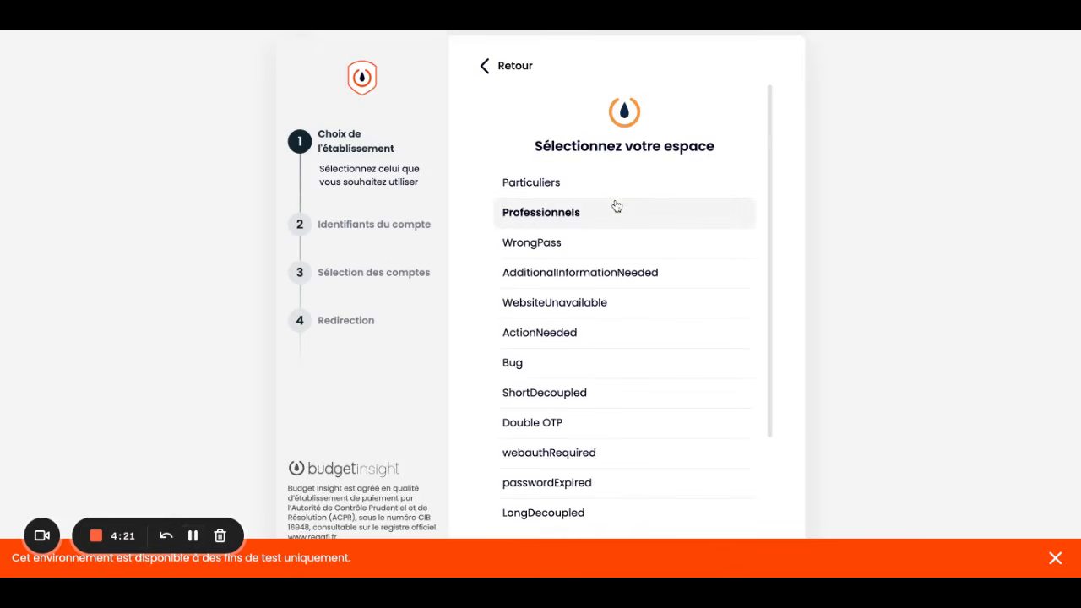
left_click(560, 191)
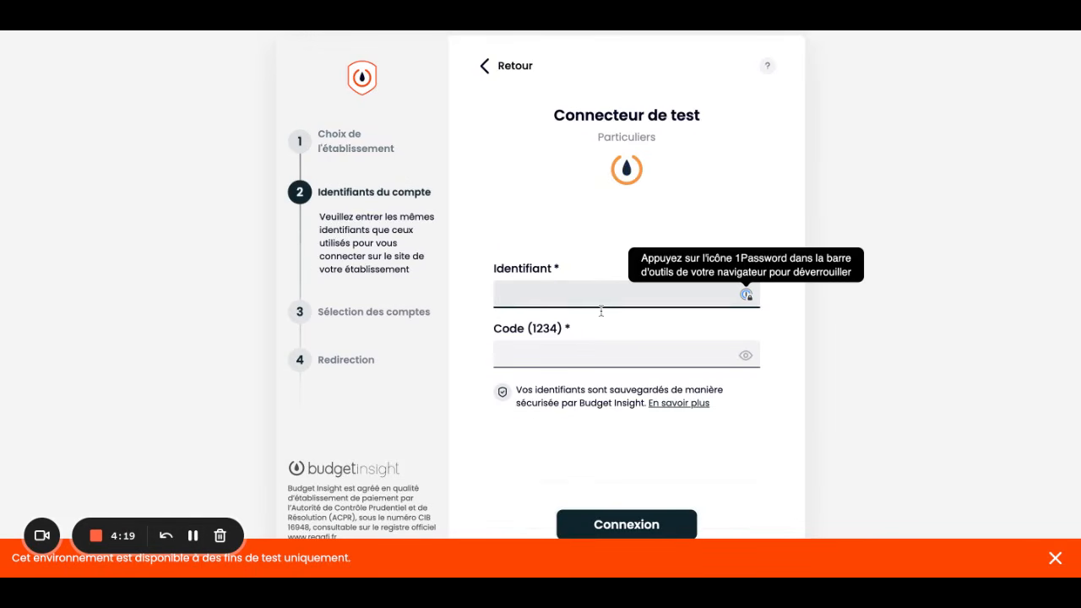
Log in with the test bank's identifier and code, then tick Compte chèque and Compte chèque USD
type("12345")
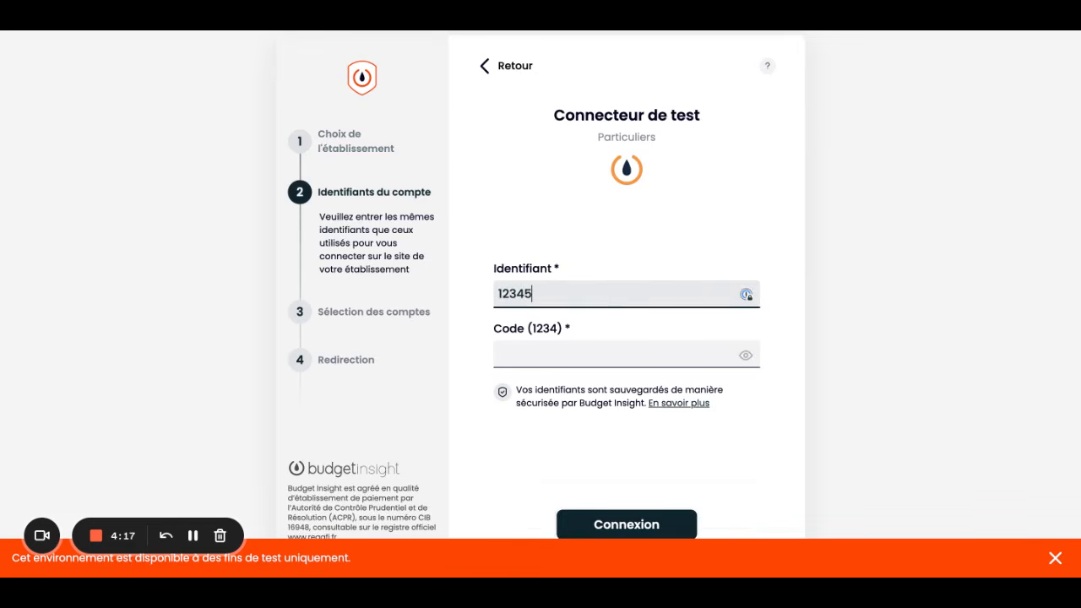
key("Tab")
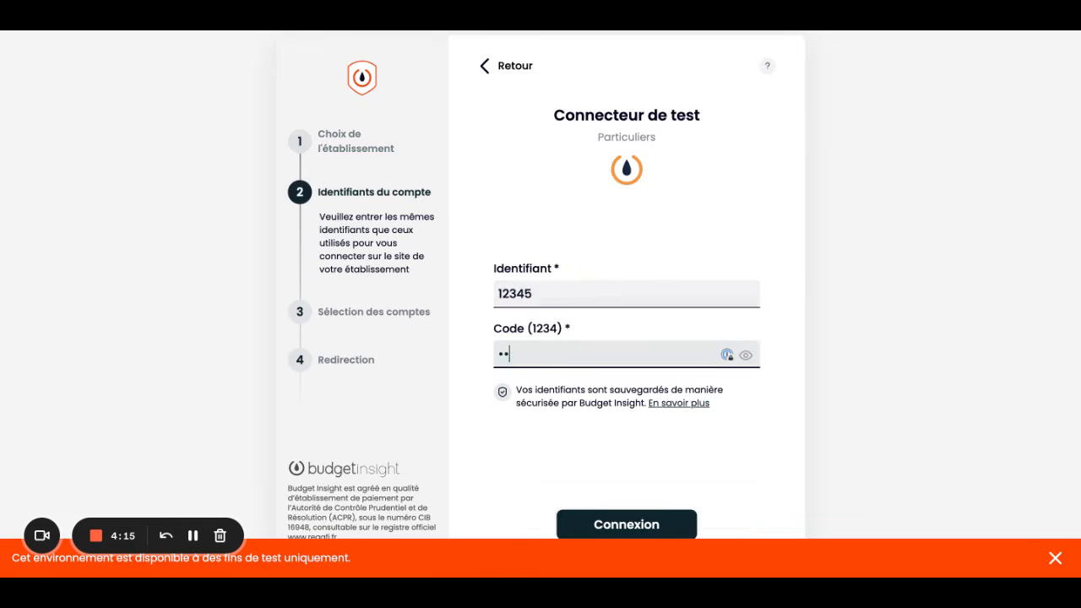
type("1234")
left_click(642, 525)
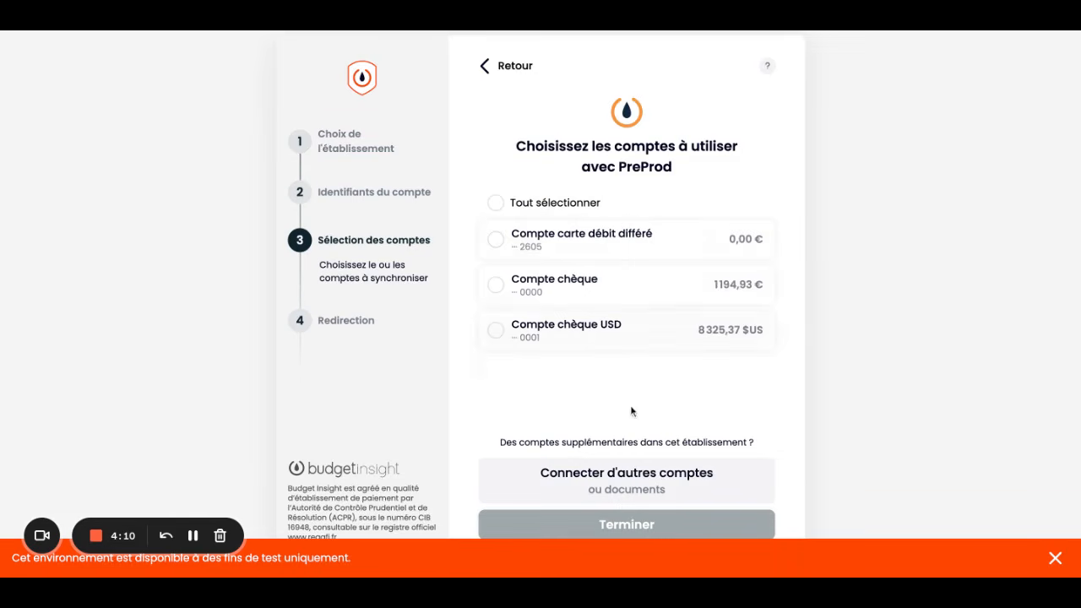
left_click(555, 289)
left_click(552, 338)
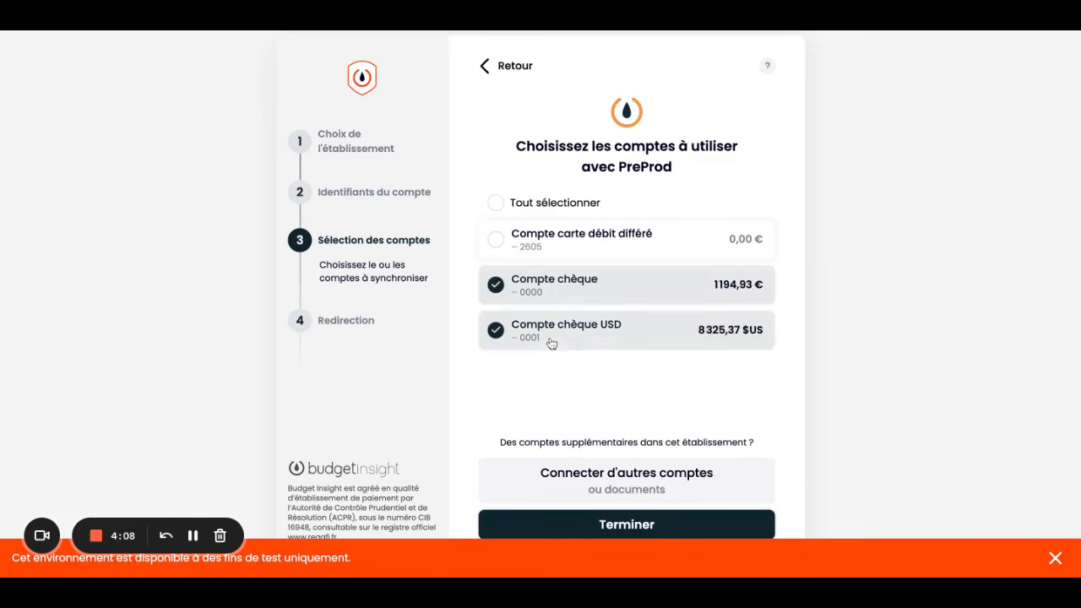
left_click(613, 525)
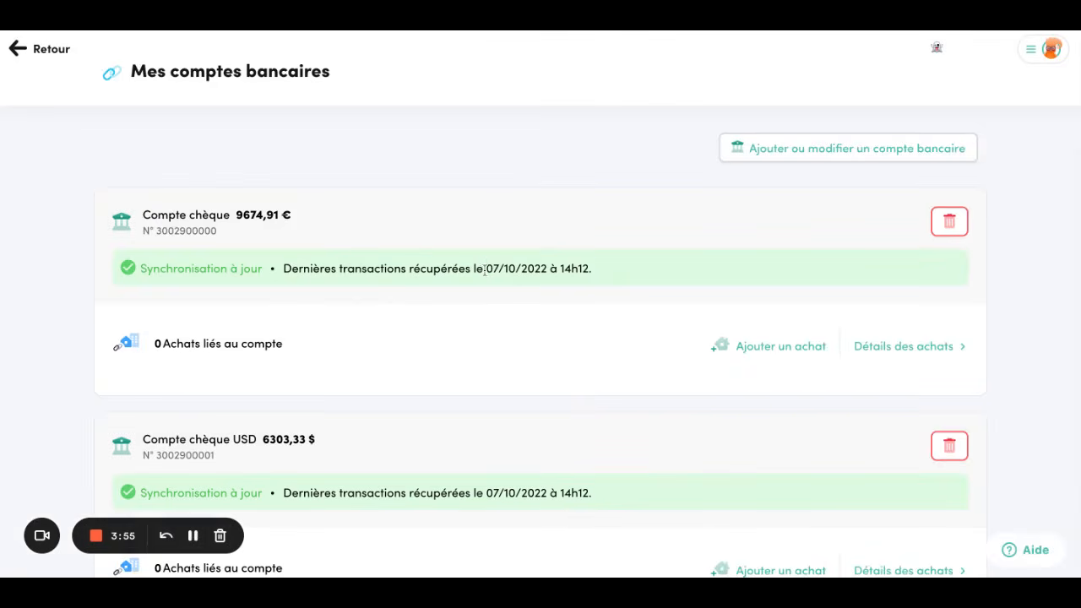
left_click_drag(484, 269, 594, 268)
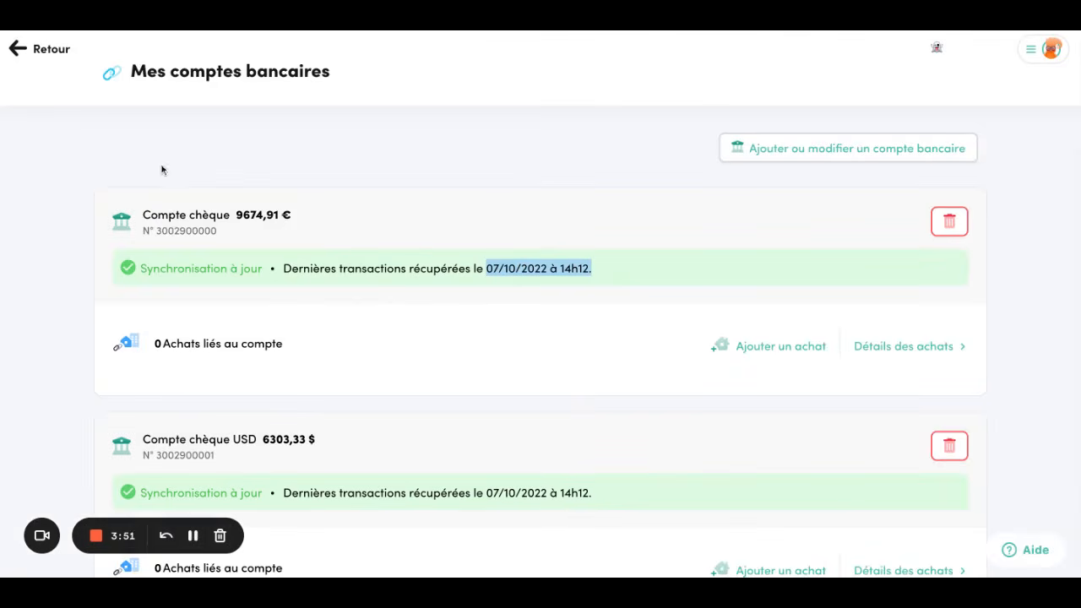
left_click(782, 348)
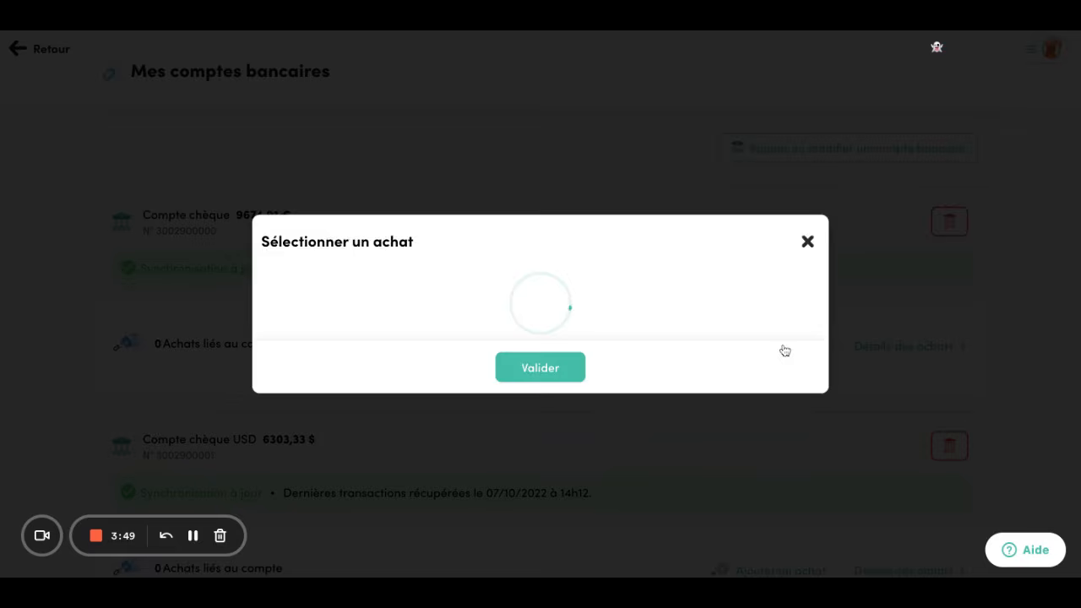
left_click(638, 305)
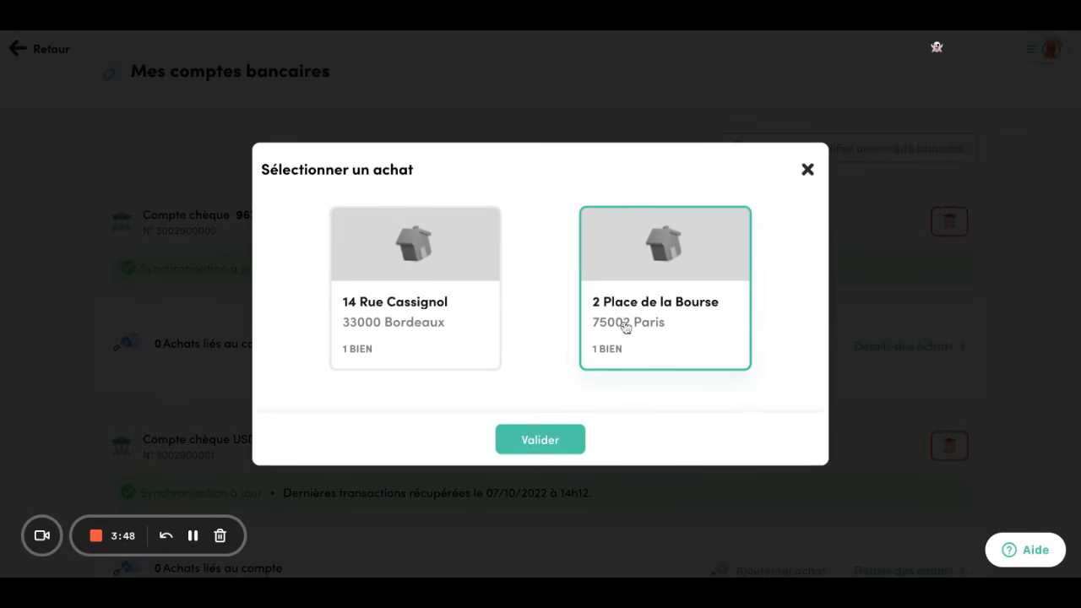
left_click(544, 441)
left_click(923, 350)
scroll(242, 430, "down", 3)
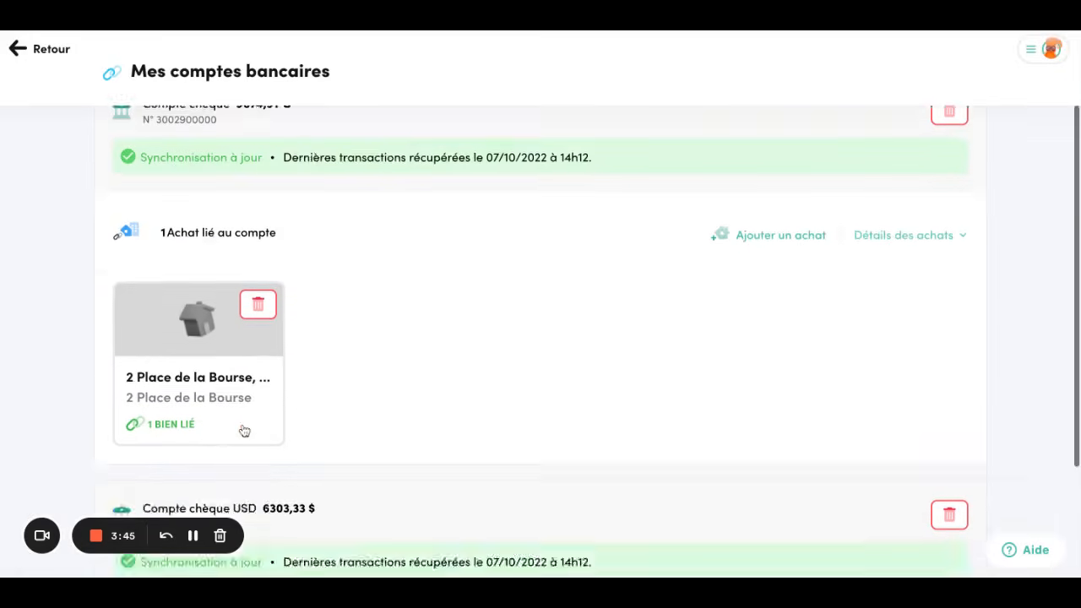
left_click(736, 477)
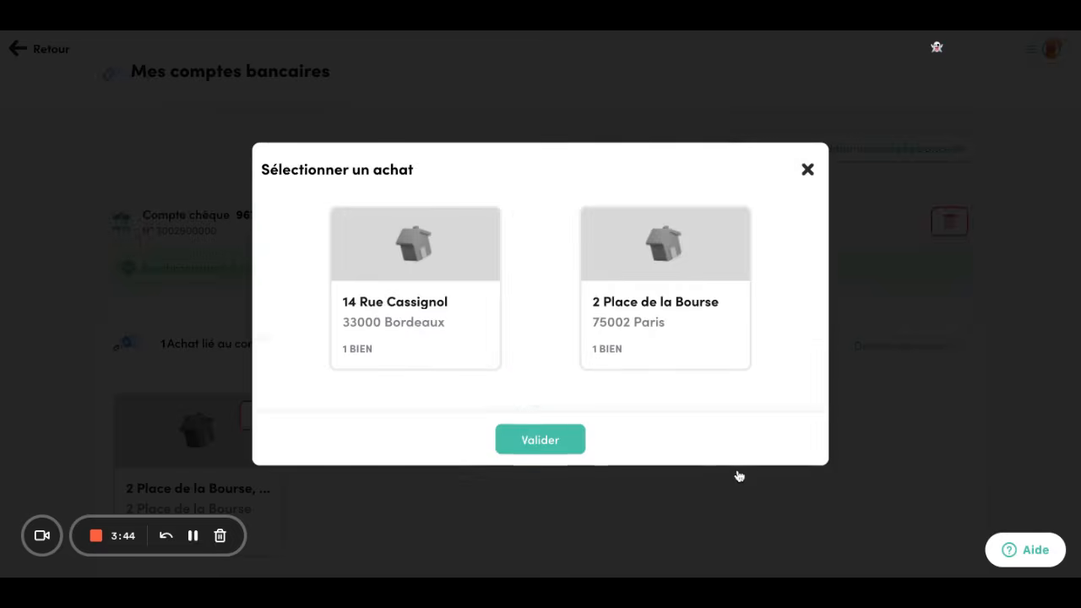
left_click(396, 329)
left_click(537, 446)
scroll(538, 451, "down", 3)
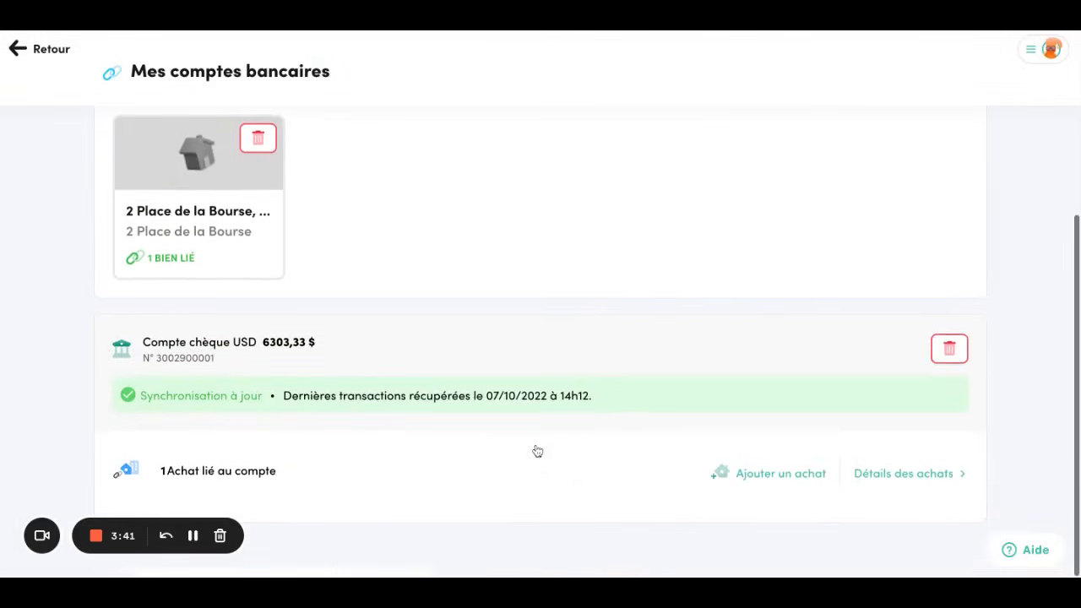
scroll(538, 451, "up", 4)
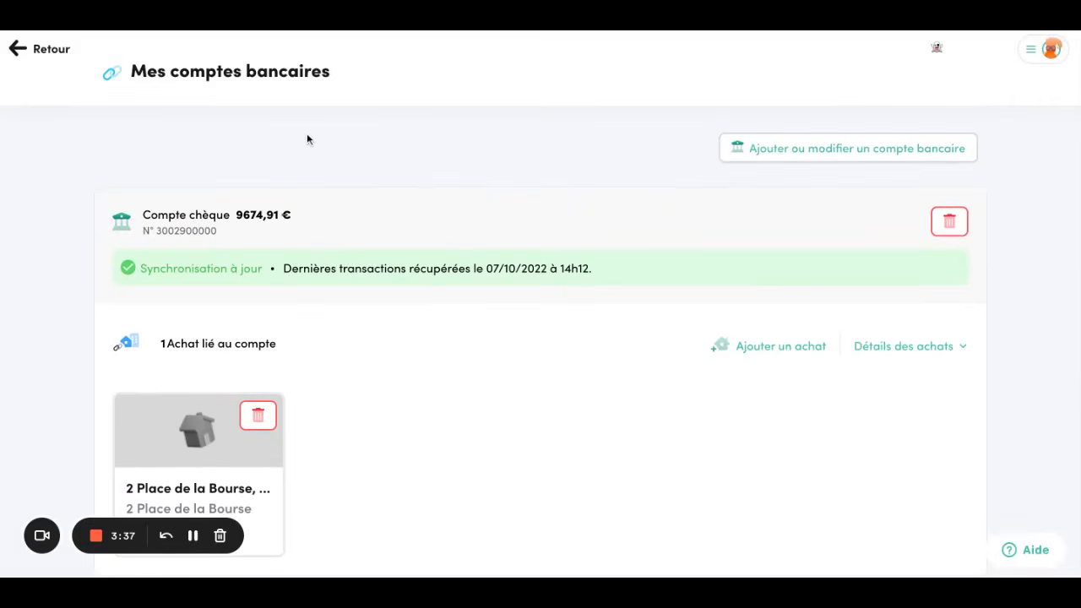
Go back to Opérations, where outgoings since 01/01/2022 total 144€ against 3 206€ incoming
left_click(58, 52)
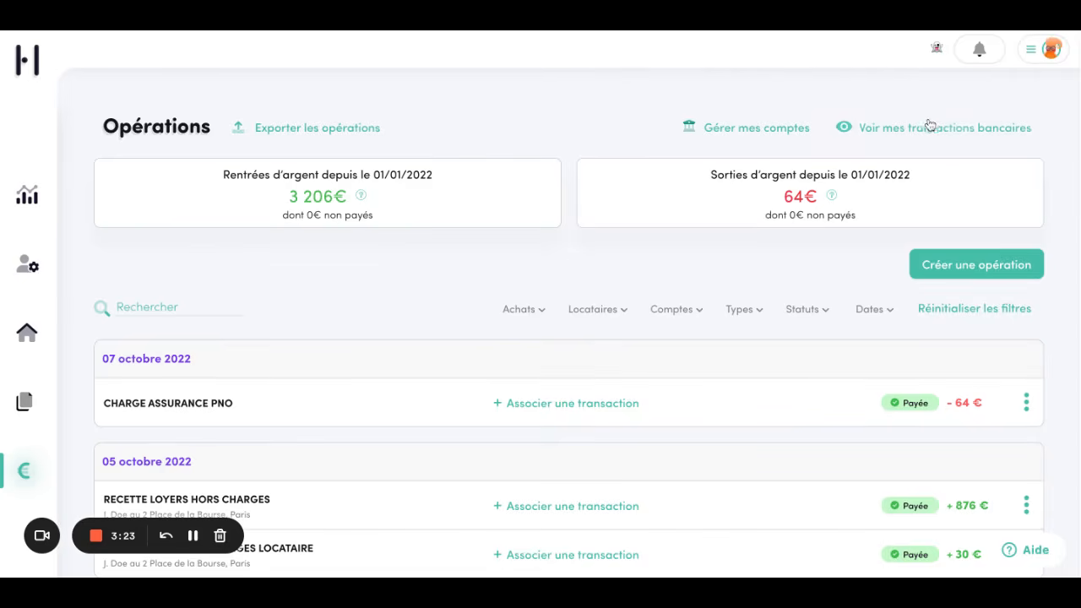
left_click(193, 536)
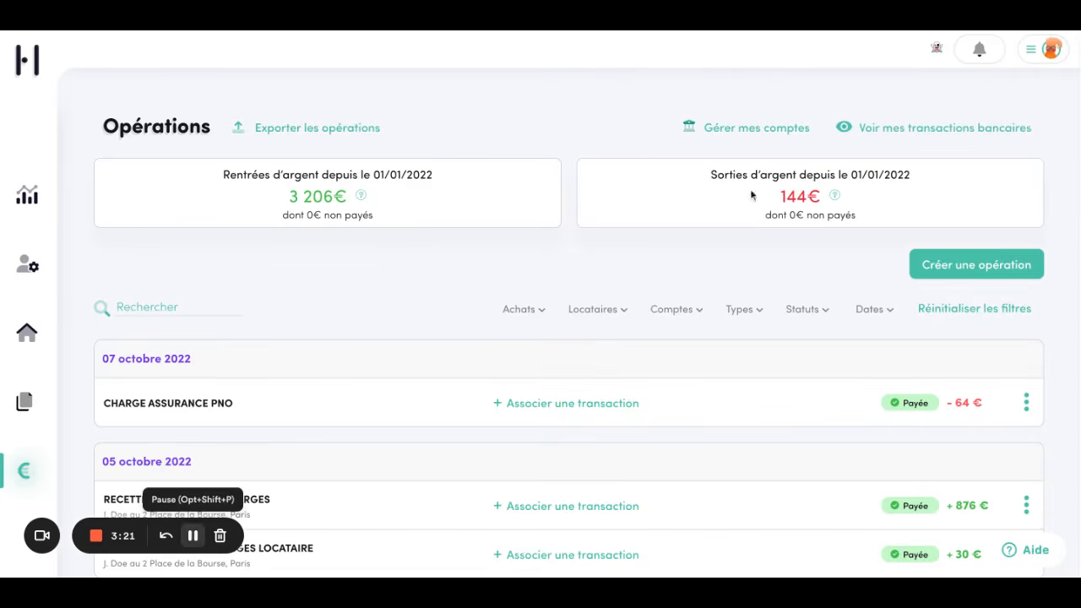
Show Compte chèque's transactions and expand the BNP PARIBAS -80,10 € debit matched to Charge Provision Syndic
left_click(927, 131)
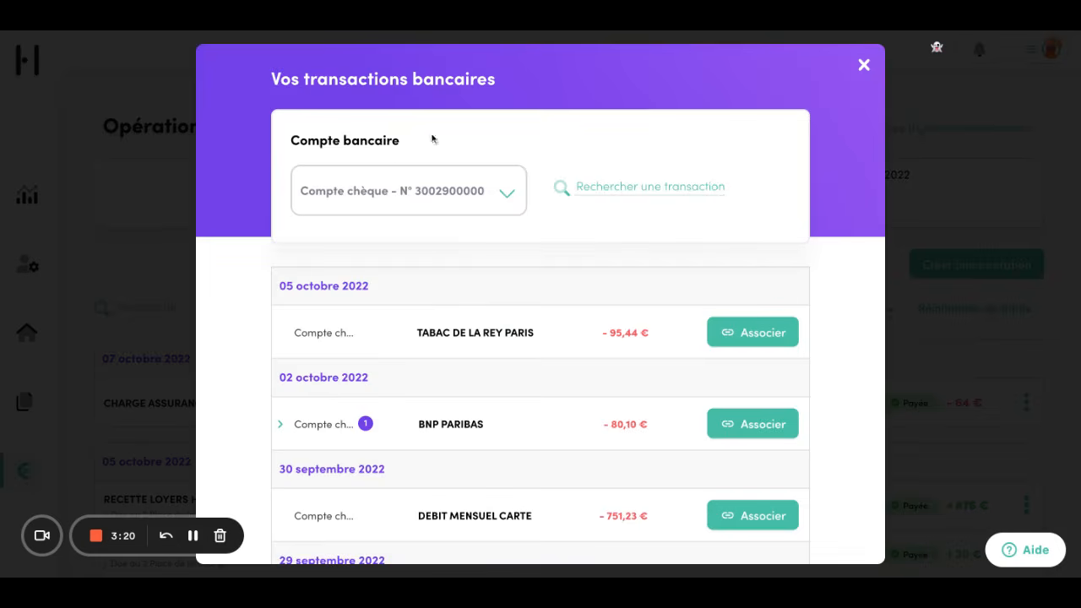
left_click(430, 193)
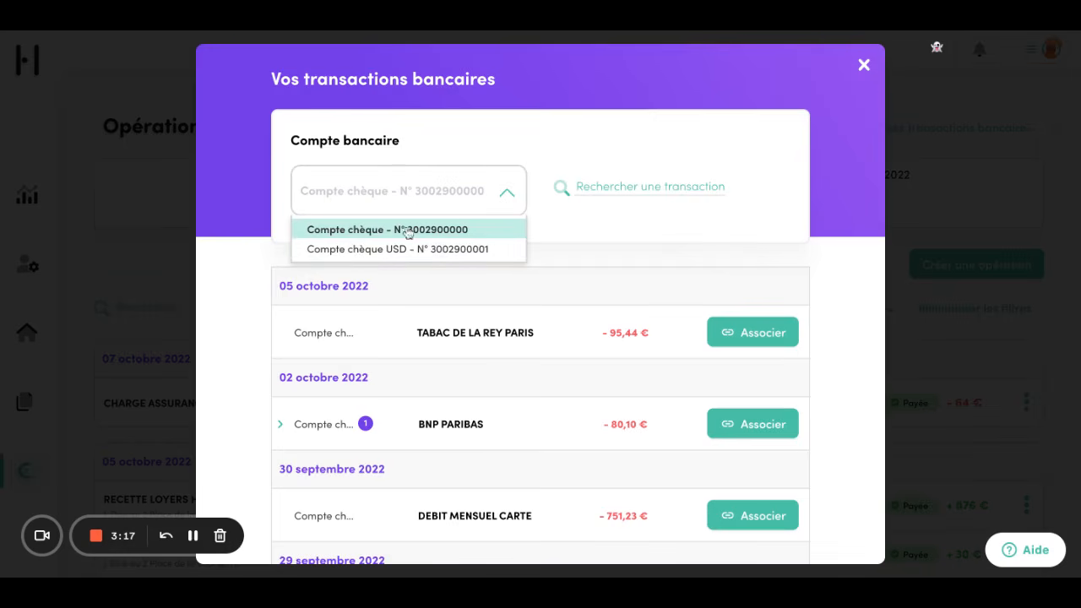
left_click(660, 185)
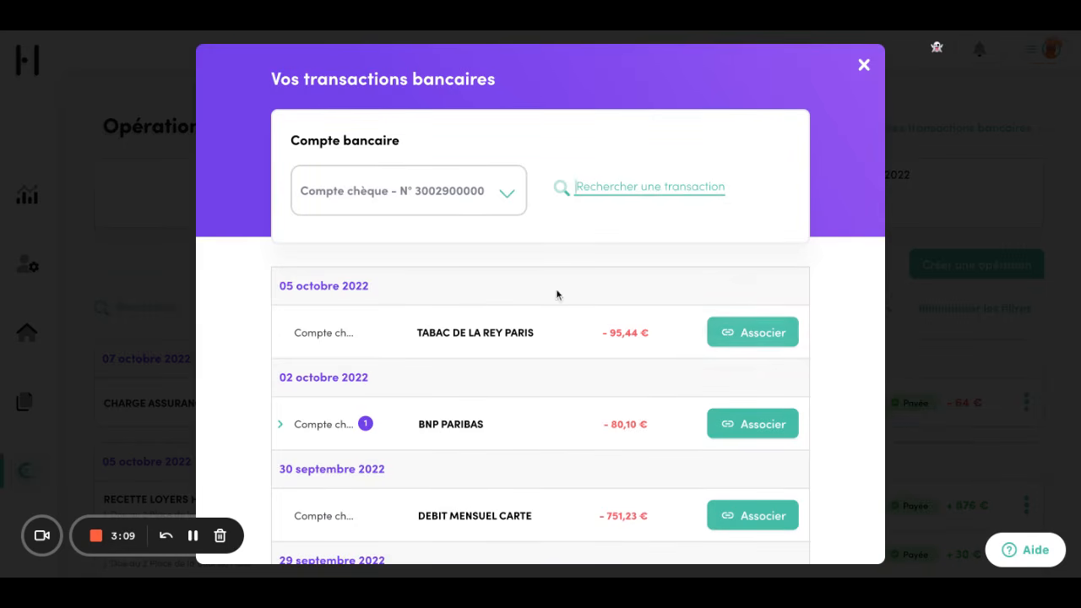
scroll(469, 355, "down", 3)
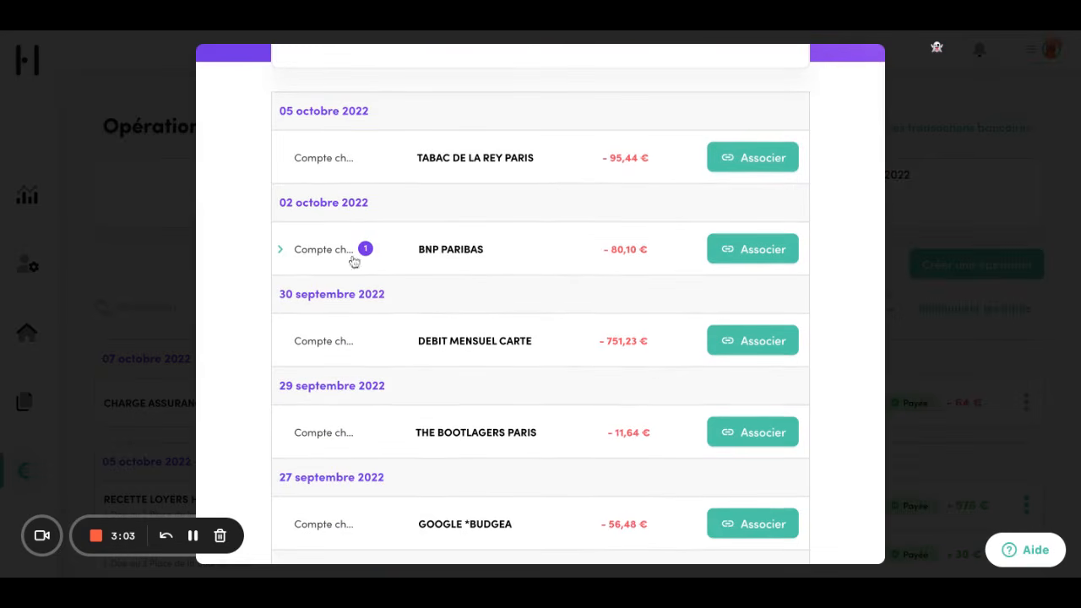
left_click(280, 252)
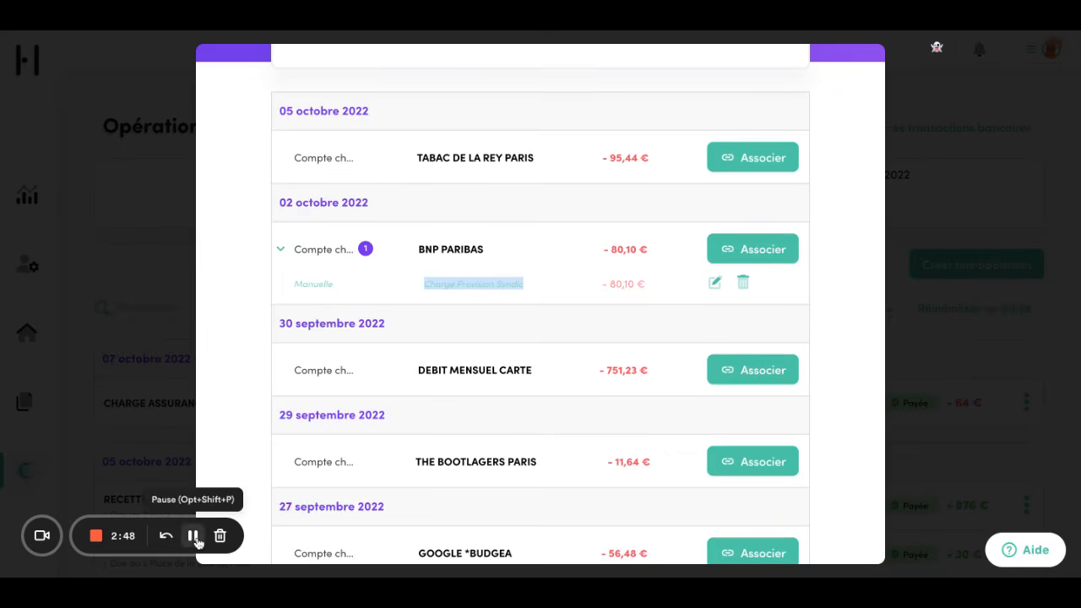
left_click(577, 340)
scroll(546, 406, "down", 5)
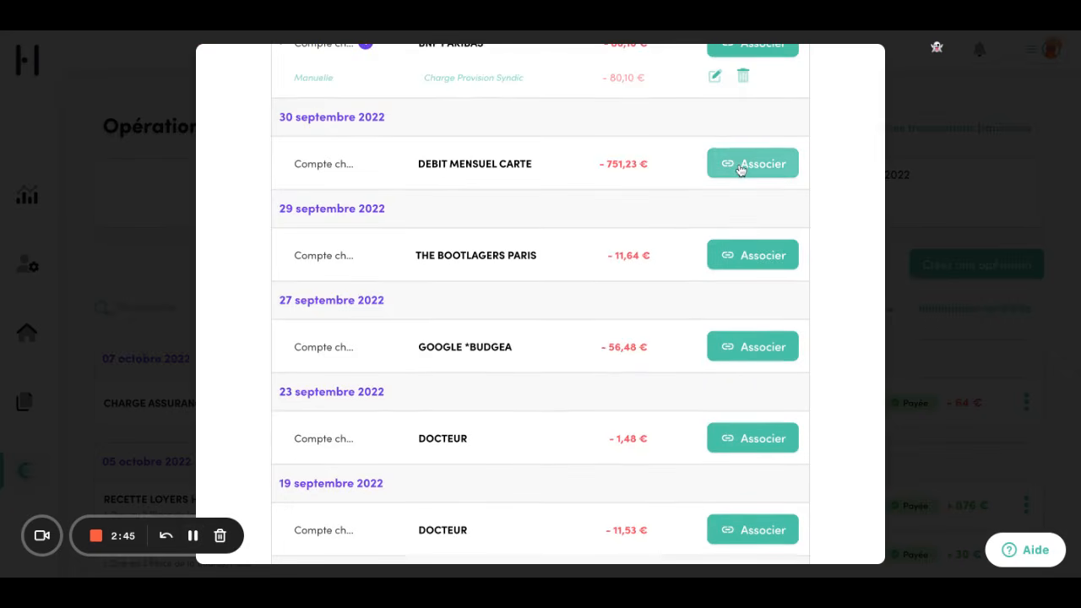
left_click(741, 166)
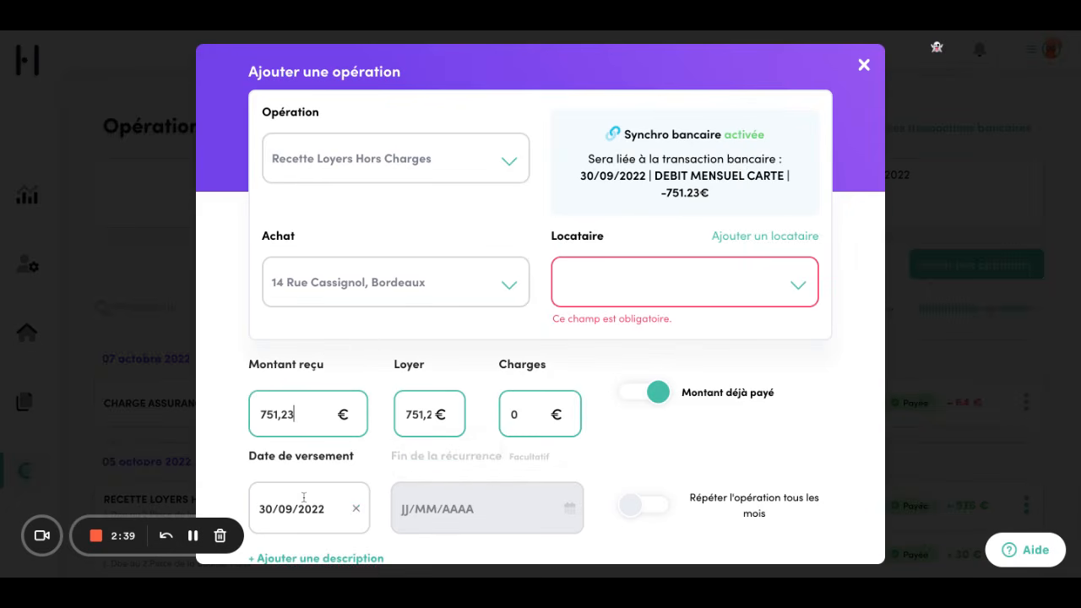
scroll(304, 495, "down", 2)
scroll(304, 497, "up", 2)
left_click(395, 286)
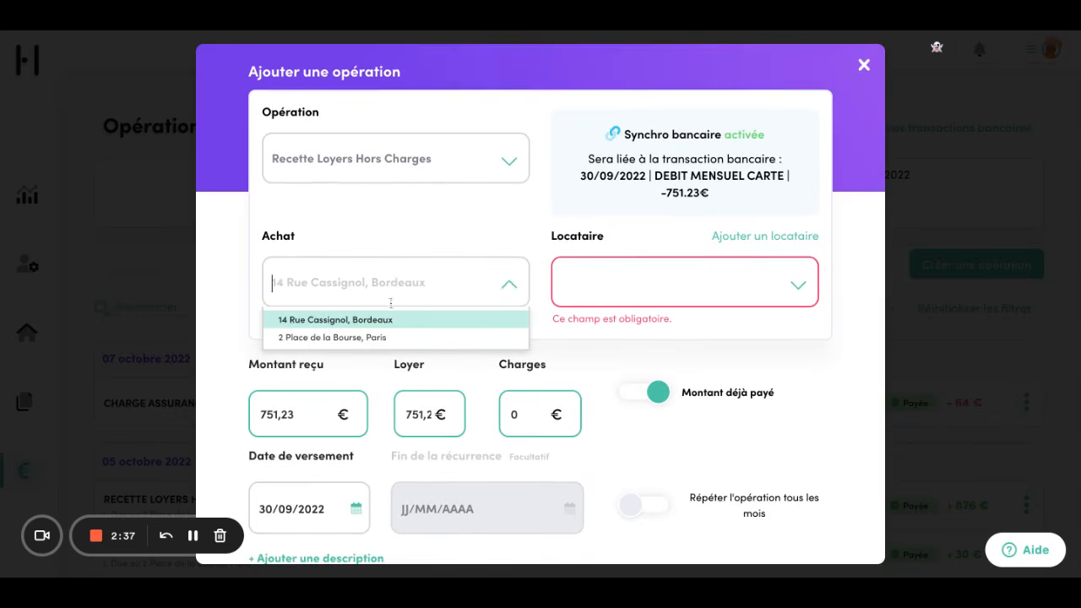
left_click(372, 337)
Set the operation type to Charge Provision Syndic, keep the 30/09/2022 date, and save
scroll(454, 280, "down", 1)
left_click(397, 158)
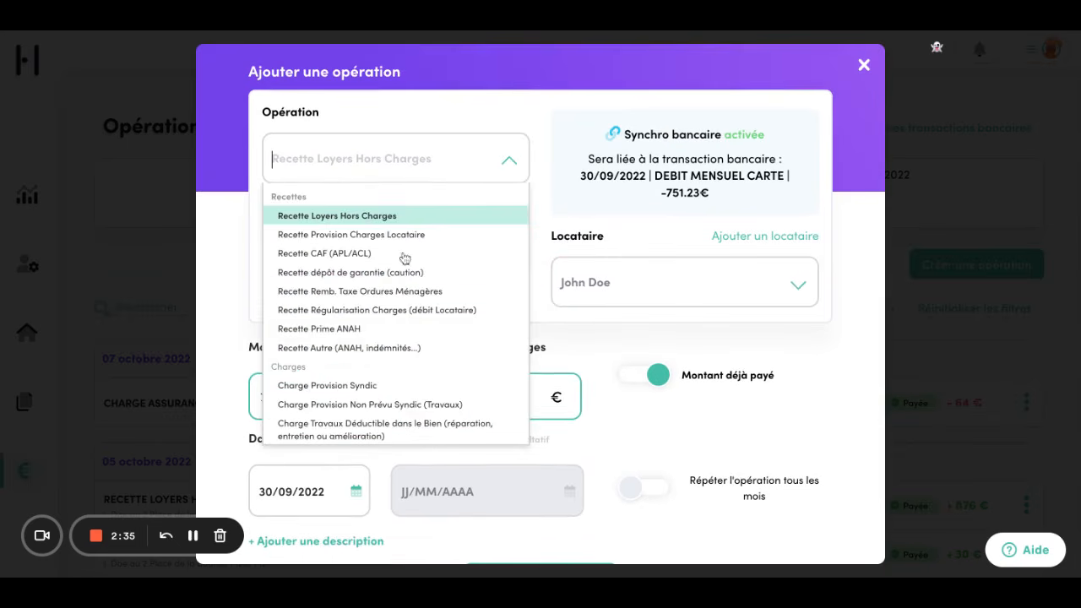
scroll(398, 335, "down", 4)
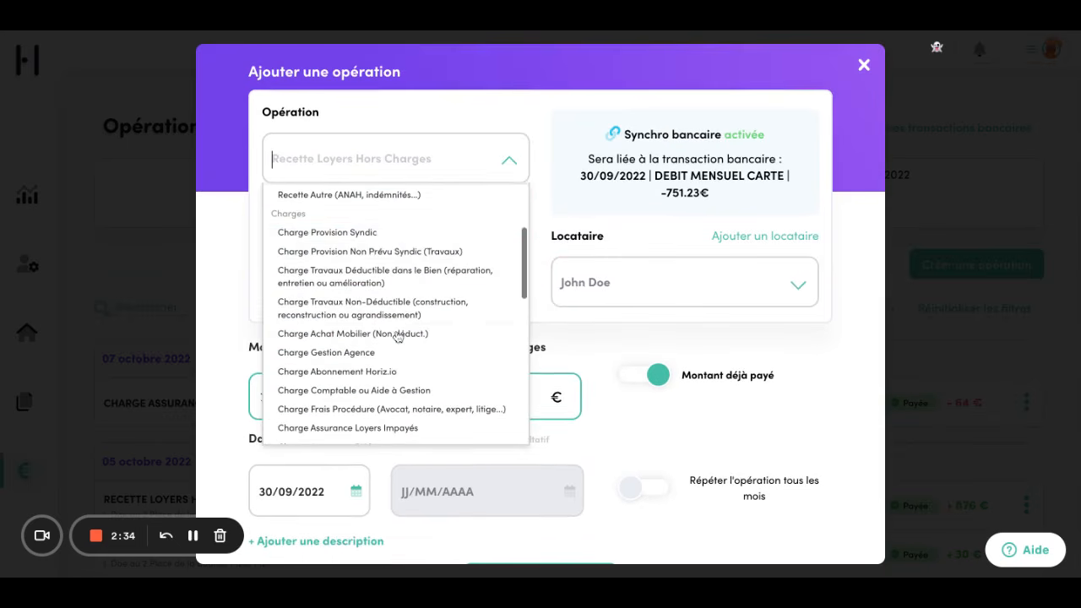
left_click(375, 235)
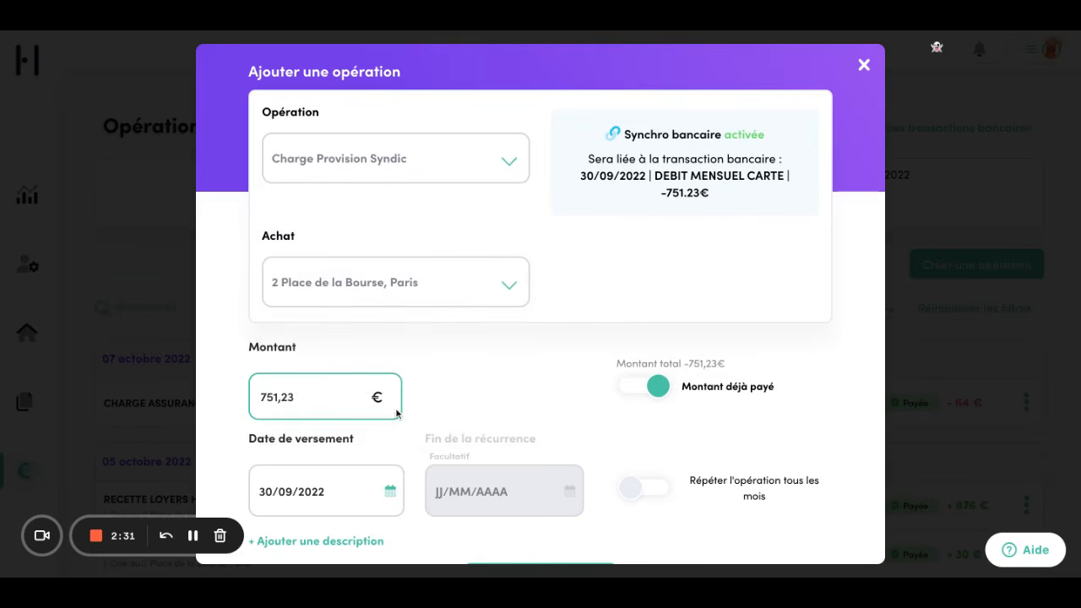
scroll(397, 414, "down", 1)
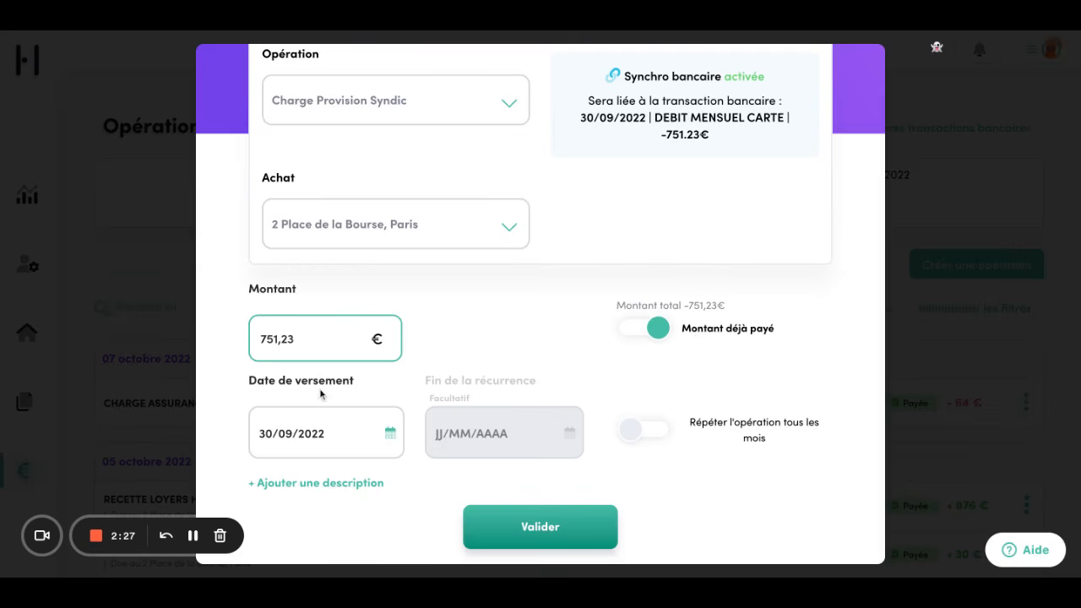
left_click(253, 436)
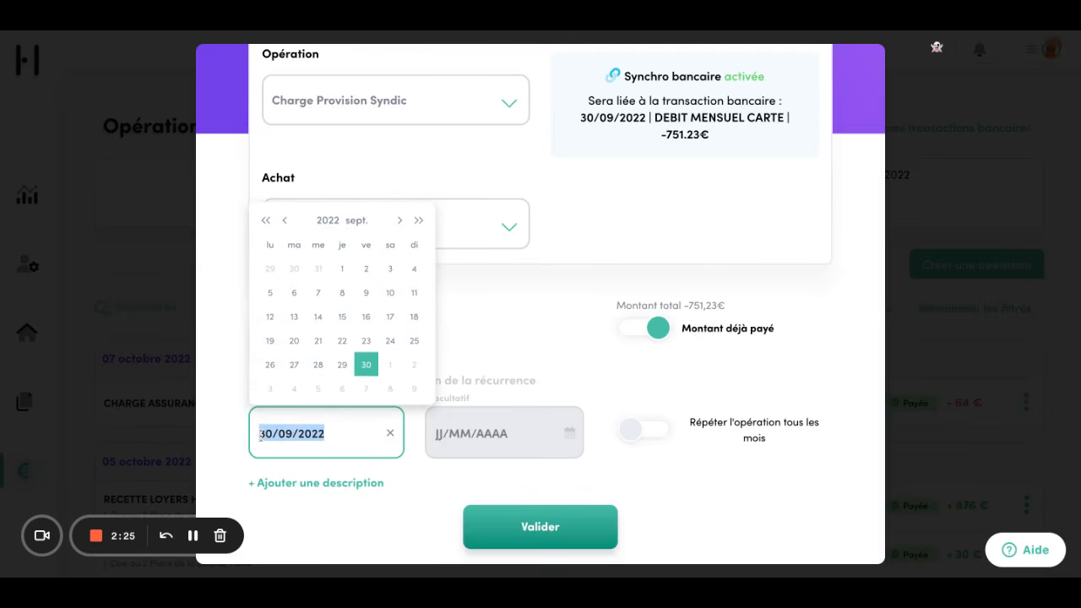
left_click(560, 315)
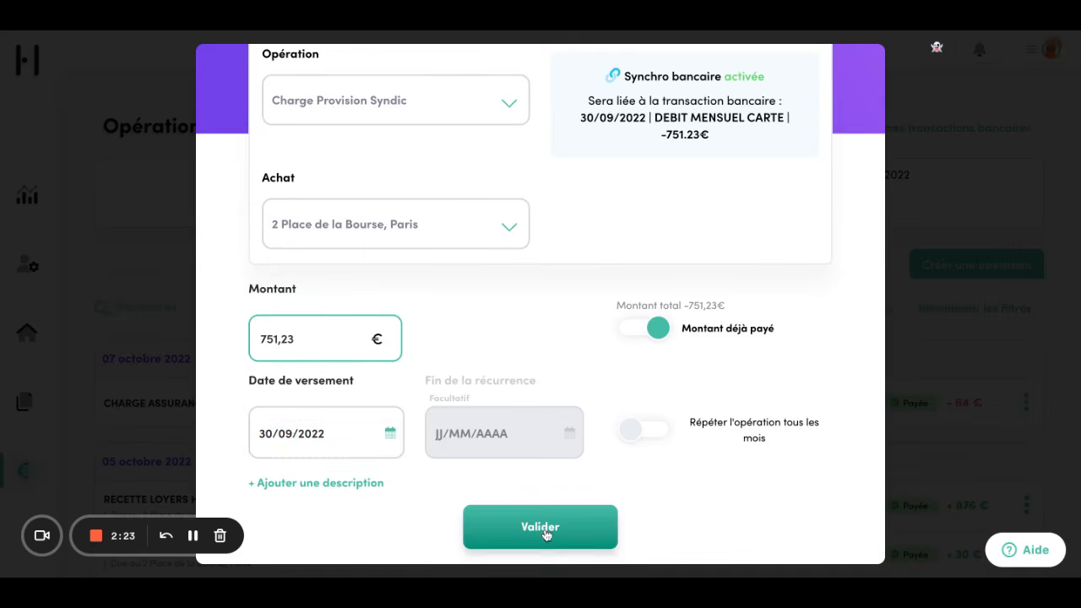
left_click(545, 533)
scroll(548, 439, "down", 5)
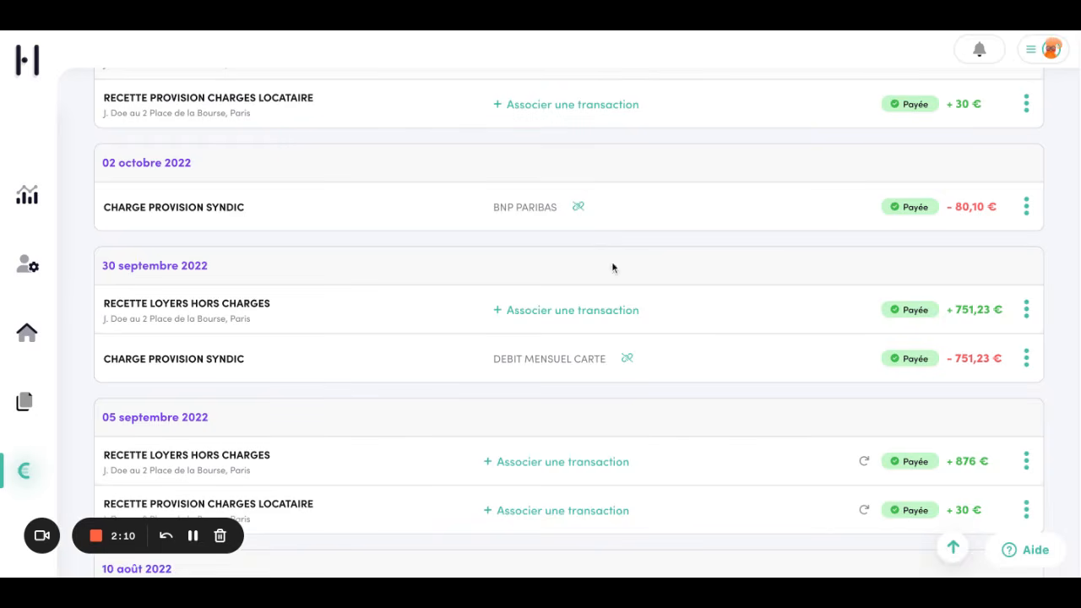
scroll(582, 208, "up", 3)
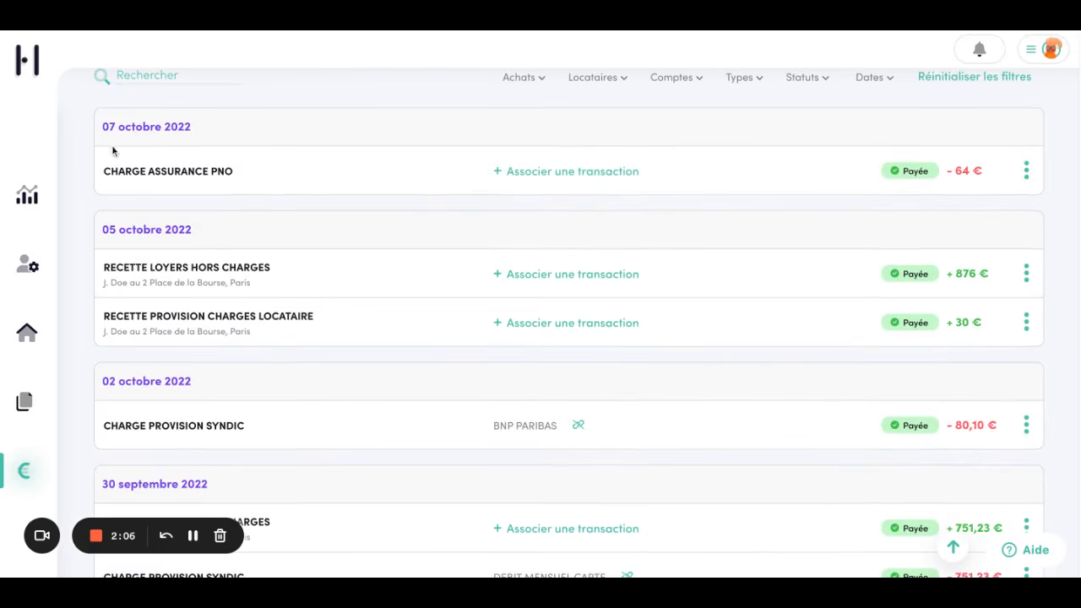
Match the -64 € CHARGE ASSURANCE PNO operation to the THE BOOTLAGERS PARIS Compte chèque debit
left_click(580, 179)
scroll(603, 345, "down", 2)
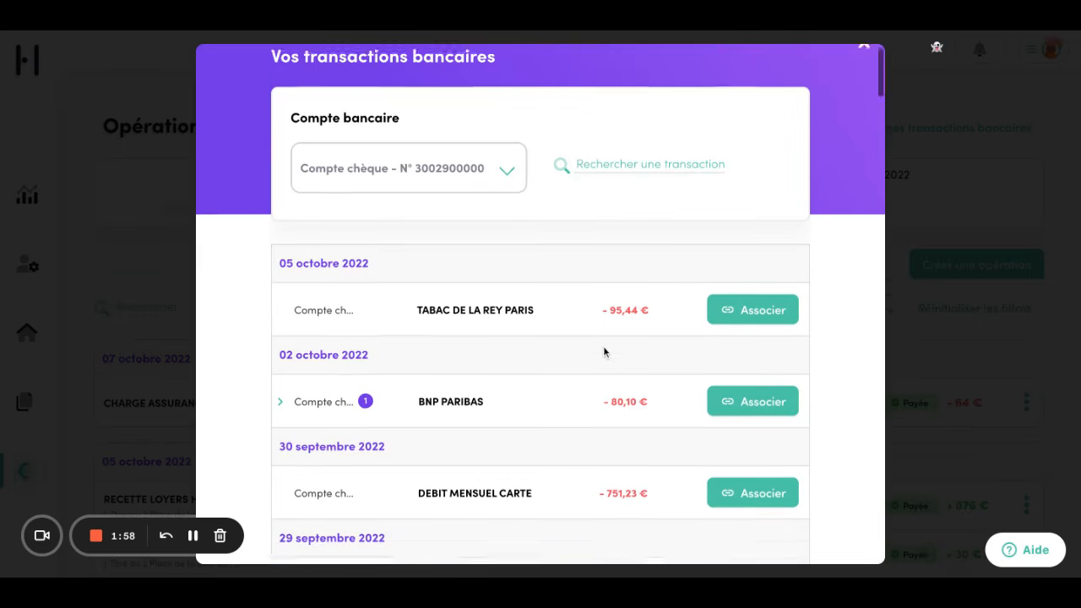
scroll(603, 346, "down", 9)
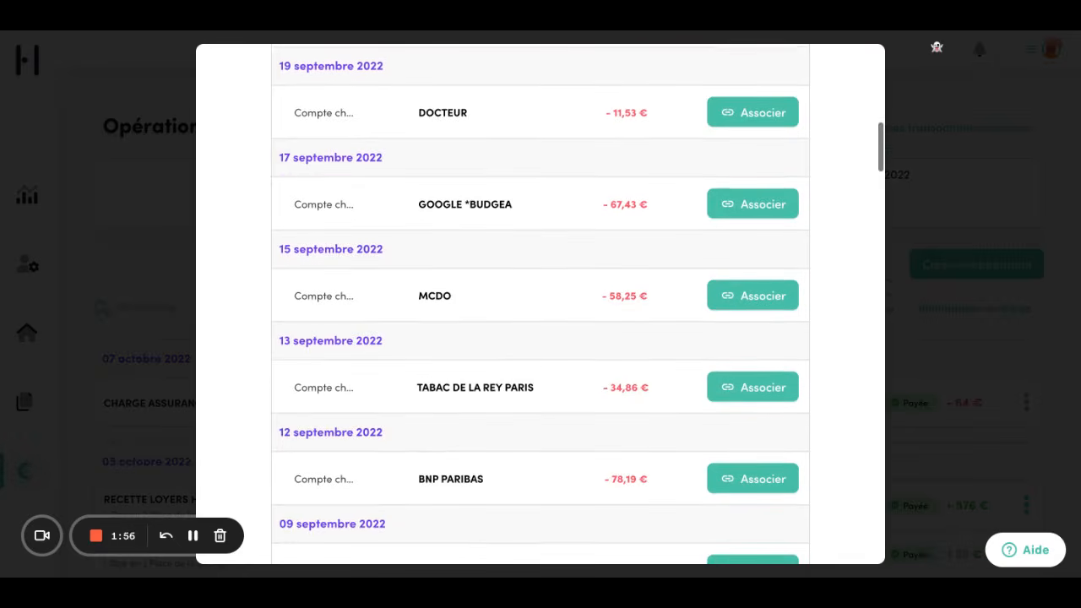
scroll(603, 346, "down", 4)
scroll(603, 346, "up", 8)
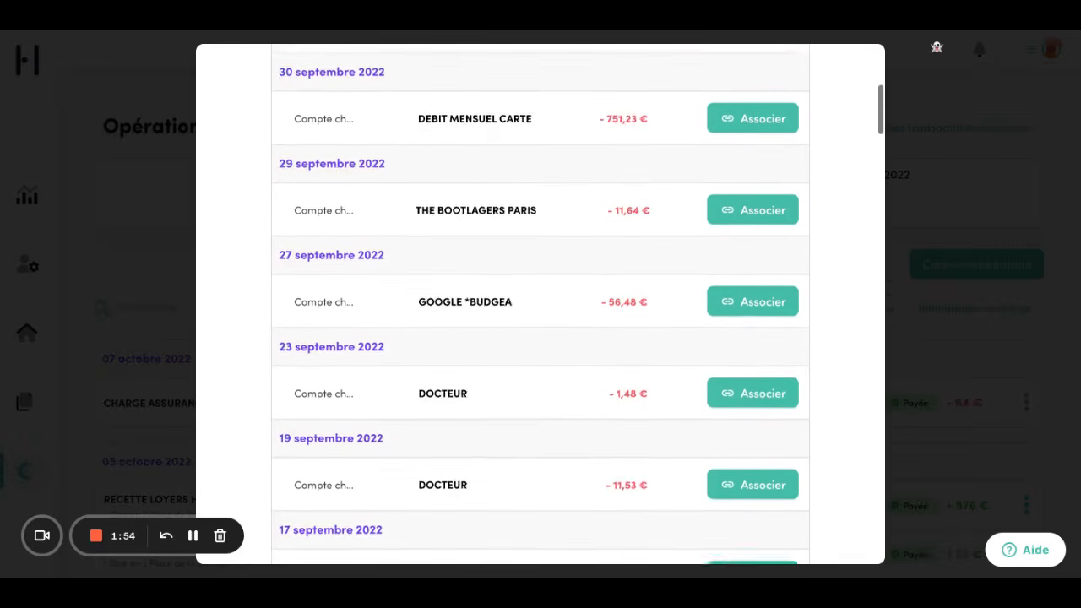
scroll(640, 338, "up", 3)
scroll(640, 338, "down", 3)
scroll(639, 338, "up", 4)
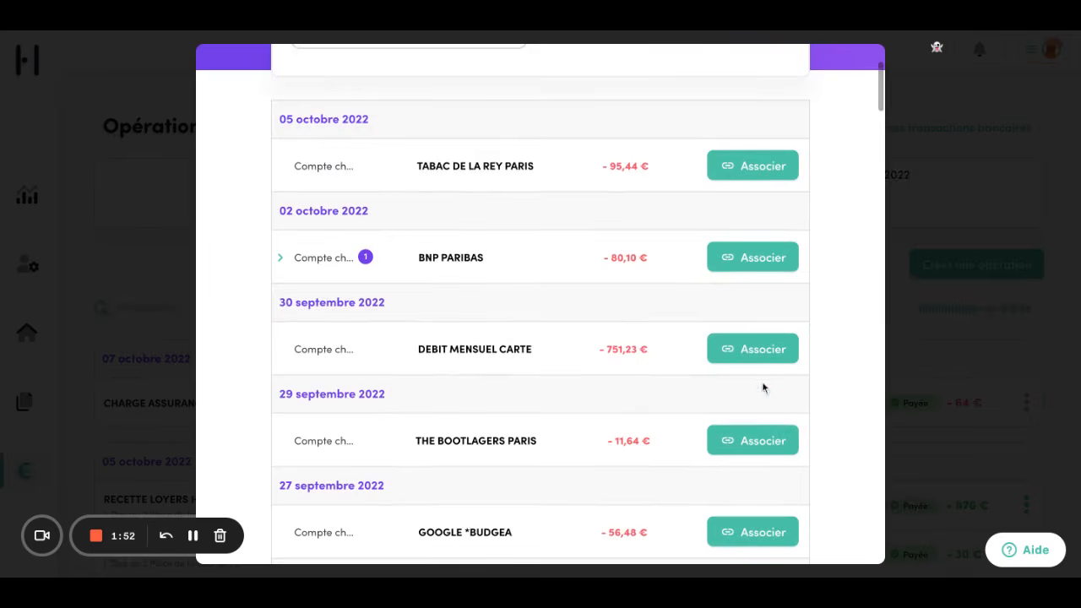
left_click(729, 445)
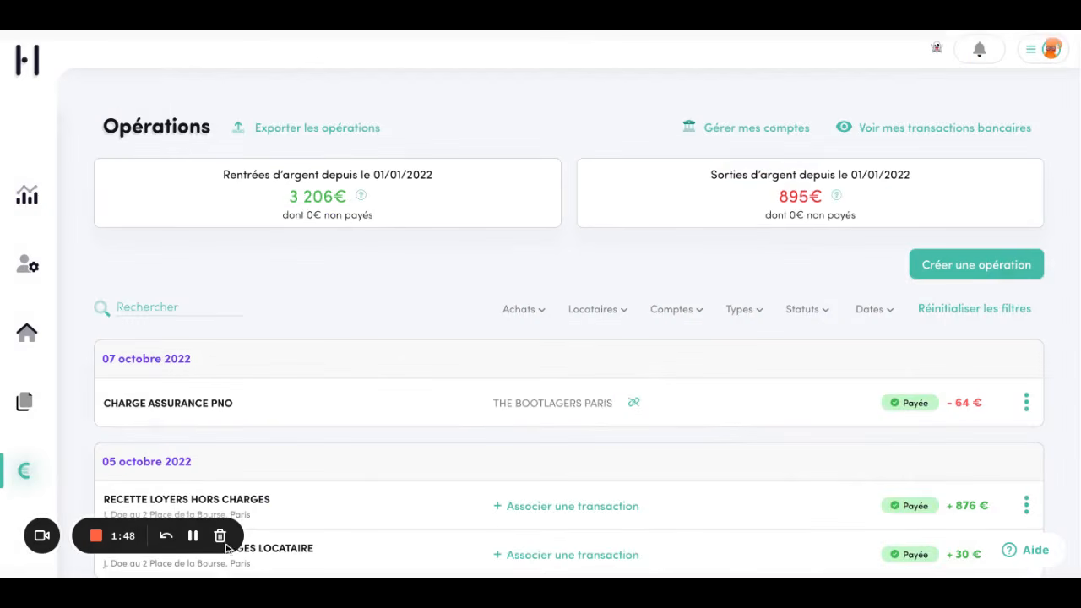